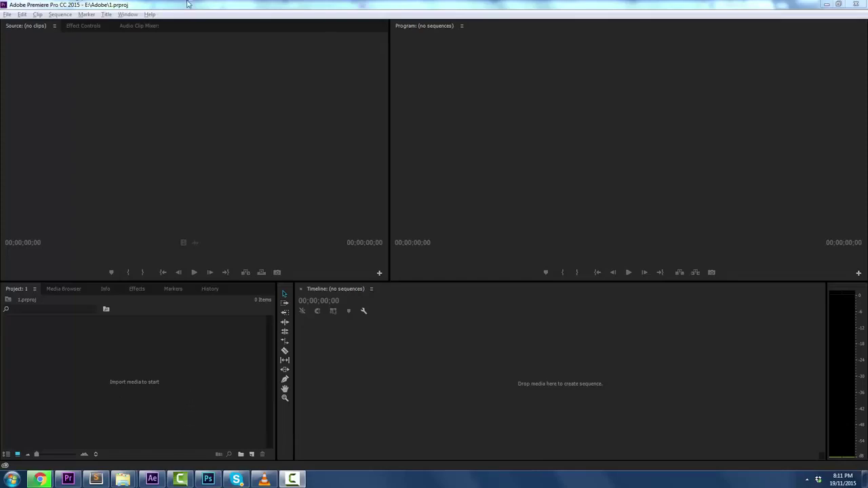
Open the New Item menu in the empty 1.prproj Project panel
{"action": "left_click", "coordinate": [136, 224]}
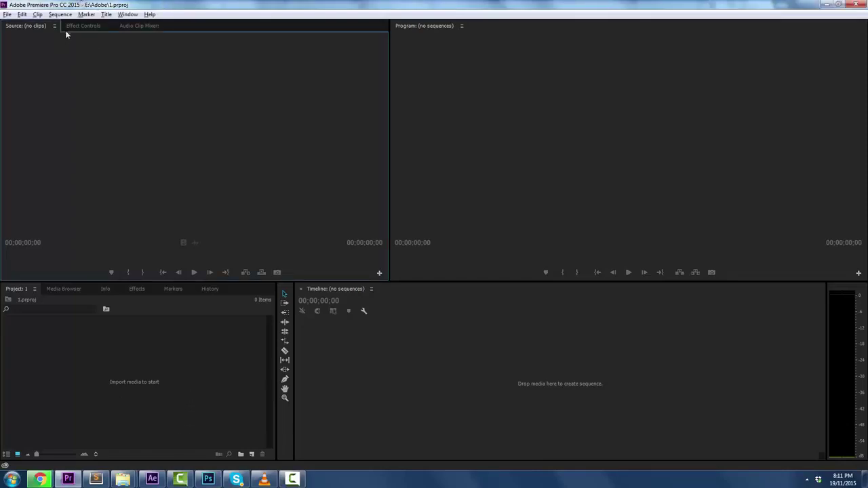
Start a new title, accepting the default size and the name Title 01
{"action": "left_click", "coordinate": [252, 454]}
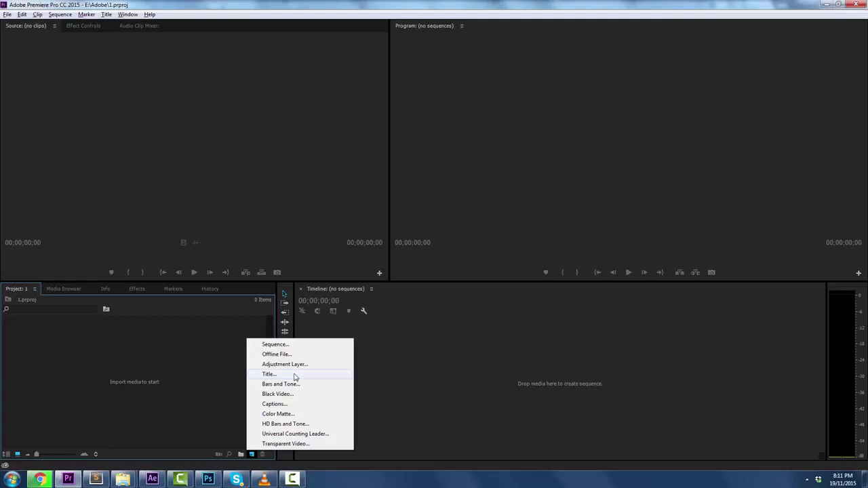
{"action": "left_click", "coordinate": [269, 374]}
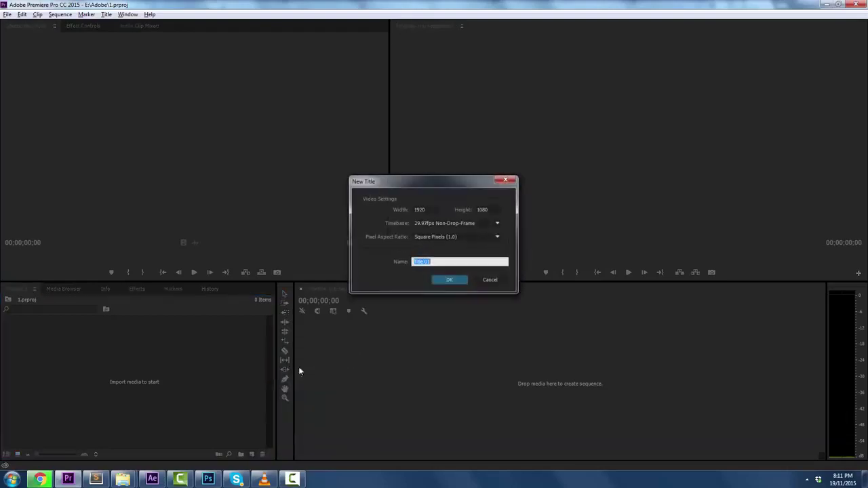
{"action": "left_click", "coordinate": [453, 279]}
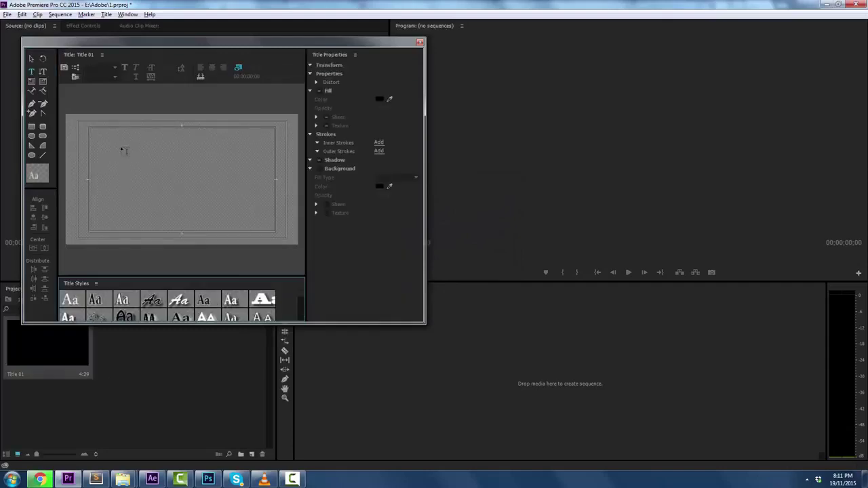
Add centred 'Alpha Channel Test' text in a bold white Blackoak Std style, then close the Titler
{"action": "left_click_drag", "start_coordinate": [113, 139], "coordinate": [255, 221]}
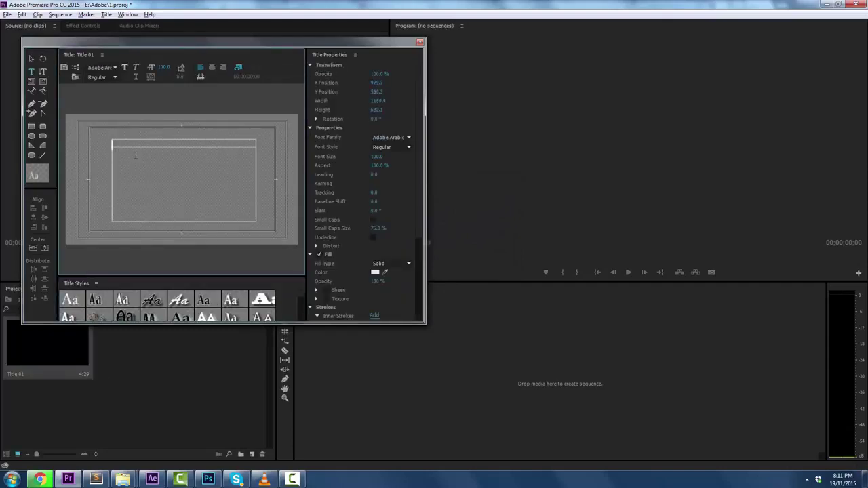
{"action": "type", "text": "Alpha Channel Test"}
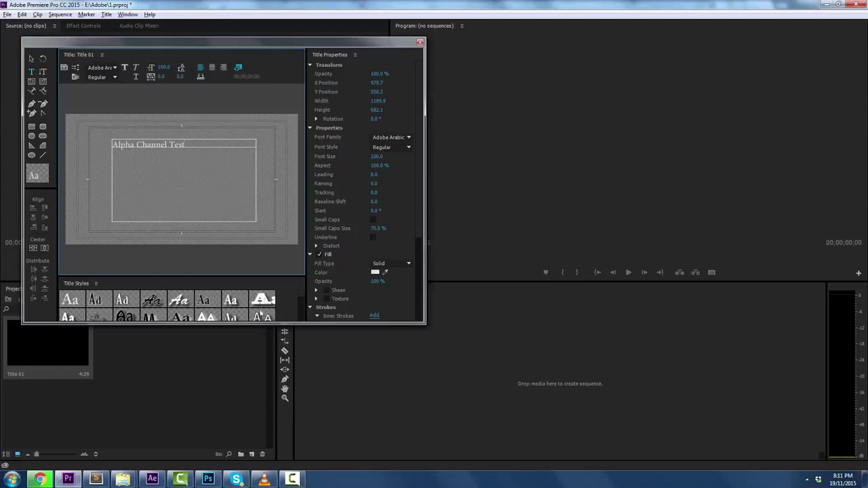
{"action": "left_click", "coordinate": [263, 299]}
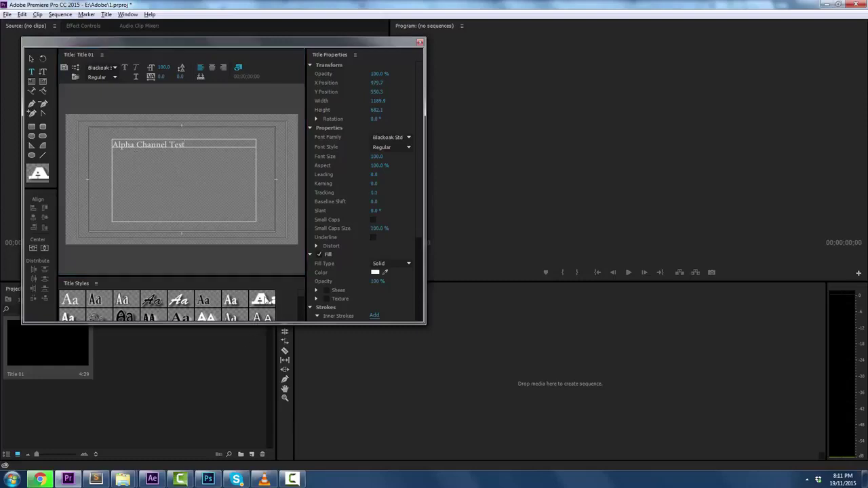
{"action": "left_click", "coordinate": [212, 68]}
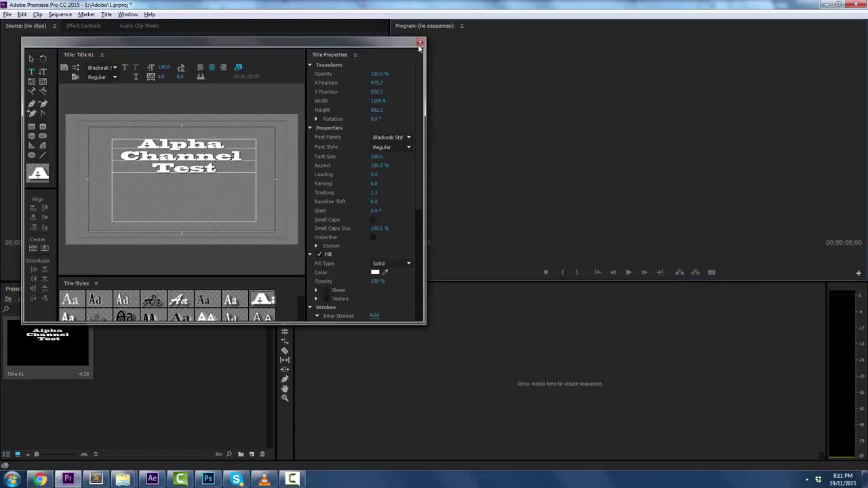
{"action": "left_click", "coordinate": [419, 43]}
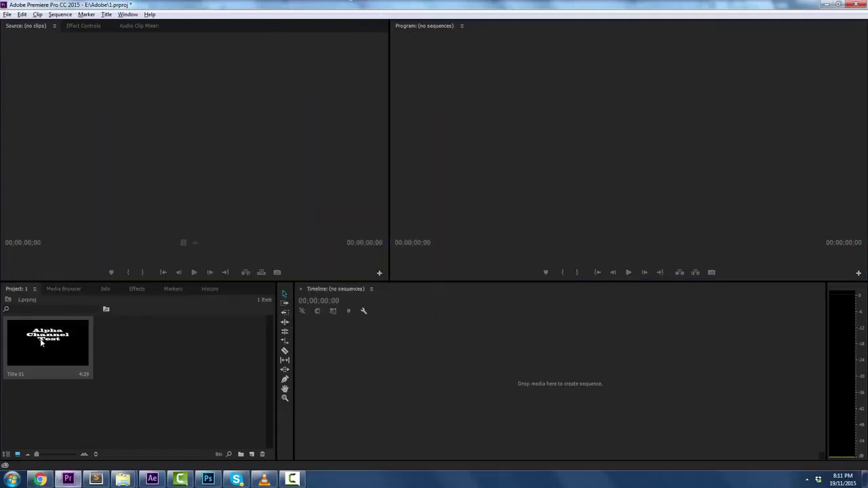
Drop Title 01 on the Timeline to make its sequence, then scrub the 4:29 clip
{"action": "left_click_drag", "start_coordinate": [41, 343], "coordinate": [324, 346]}
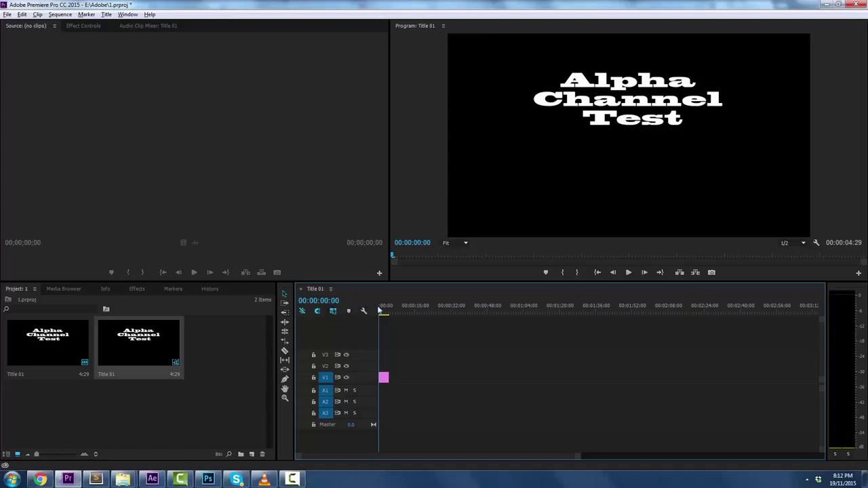
{"action": "left_click_drag", "start_coordinate": [400, 309], "coordinate": [388, 309]}
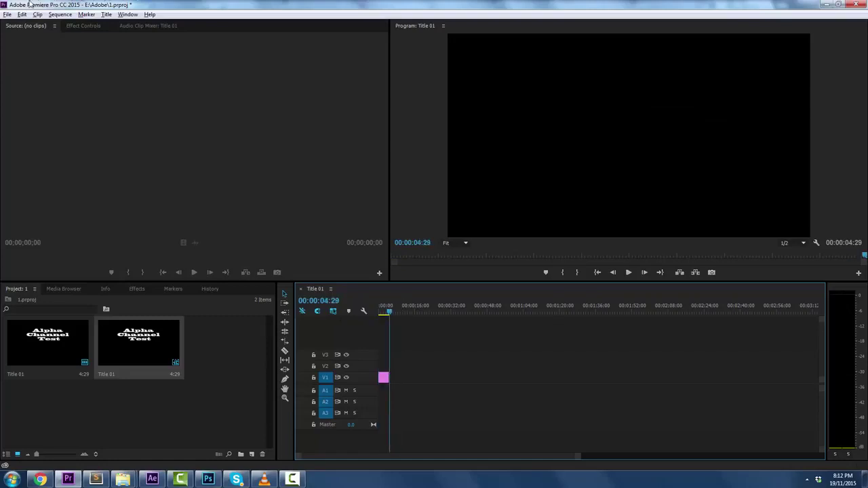
Open Export Media for the sequence and switch the format from H.264 to QuickTime
{"action": "left_click", "coordinate": [8, 14]}
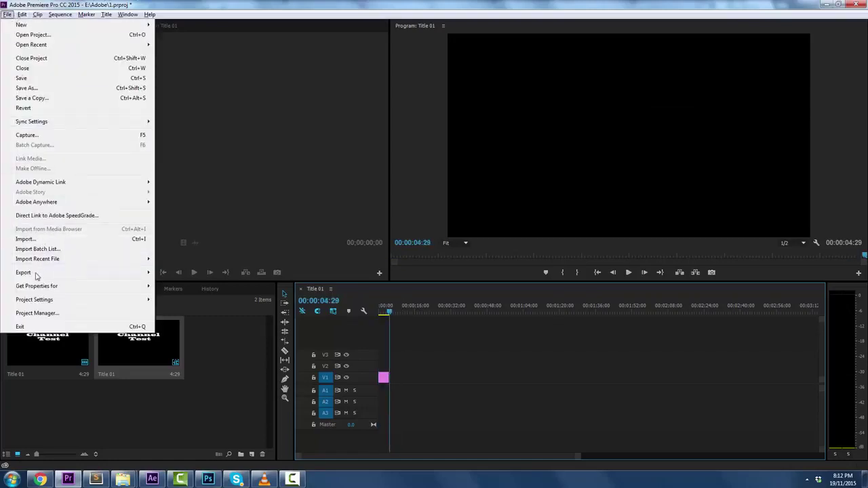
{"action": "mouse_move", "coordinate": [36, 273]}
{"action": "left_click", "coordinate": [182, 277]}
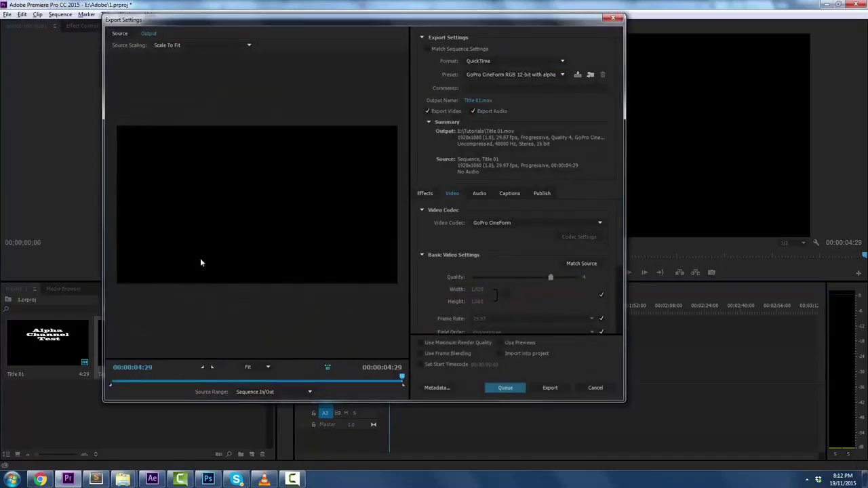
{"action": "left_click", "coordinate": [477, 60]}
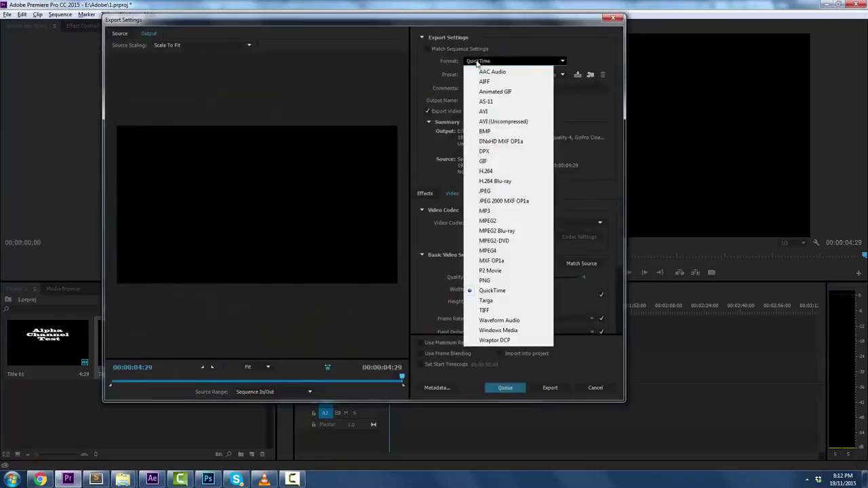
{"action": "left_click", "coordinate": [504, 171]}
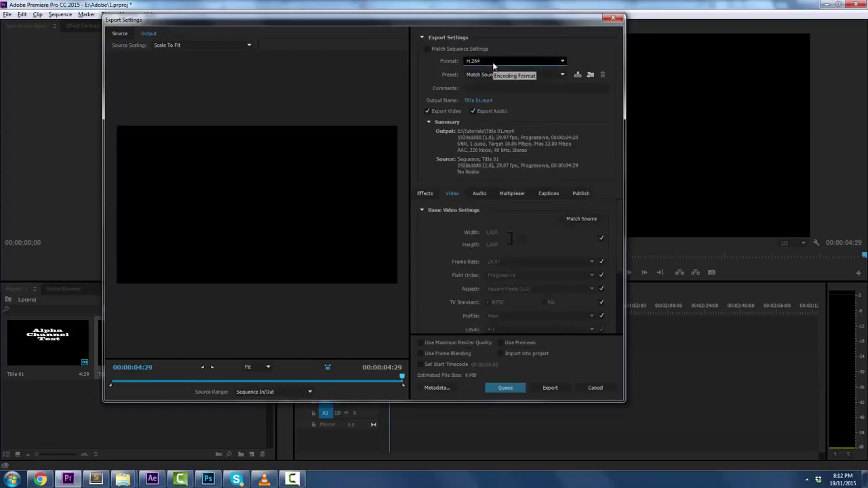
{"action": "left_click", "coordinate": [493, 63]}
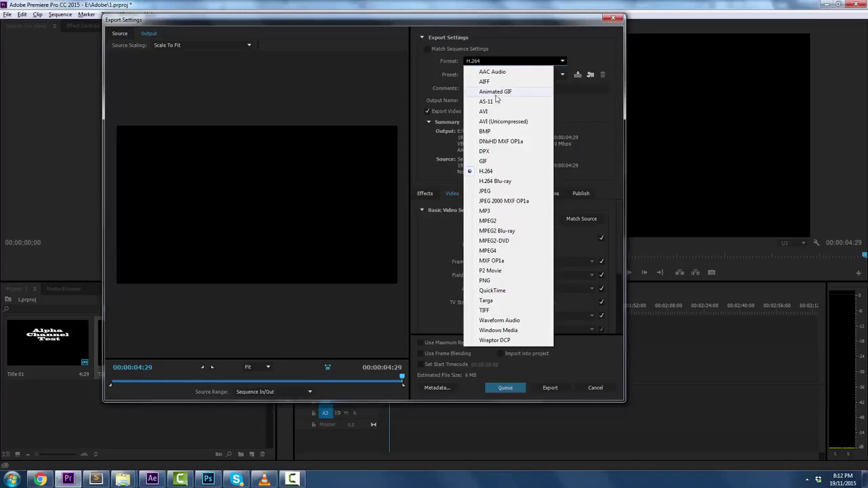
{"action": "left_click", "coordinate": [492, 291]}
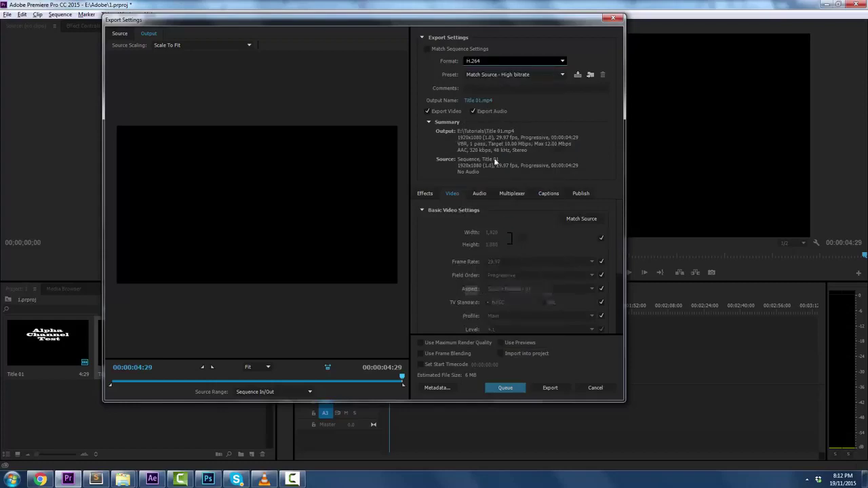
Keep the GoPro CineForm RGB 12-bit with alpha preset and review the Video settings
{"action": "left_click", "coordinate": [483, 75]}
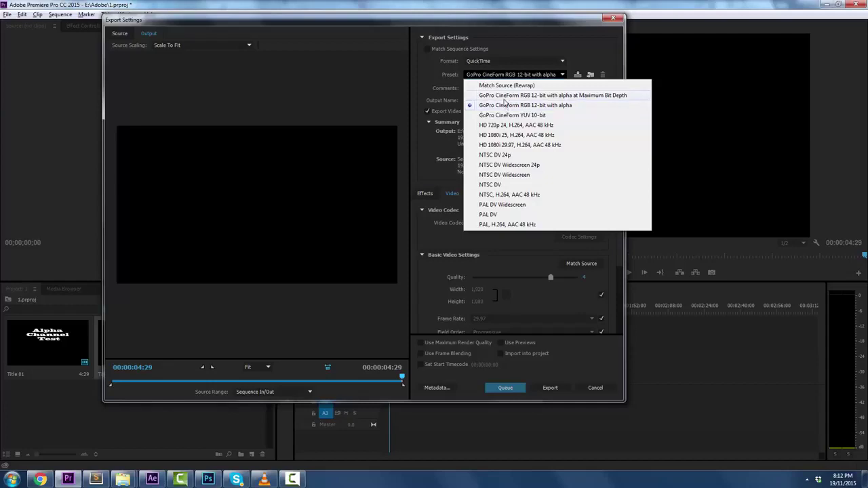
{"action": "left_click", "coordinate": [506, 106]}
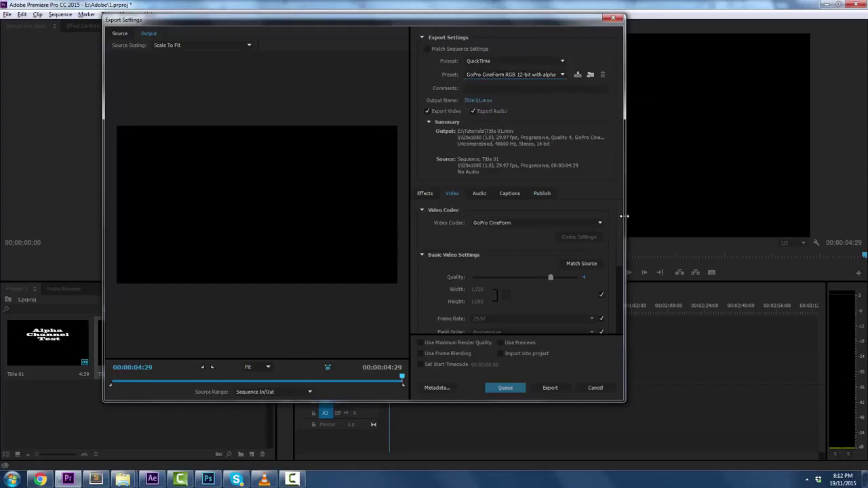
{"action": "scroll", "coordinate": [619, 219], "scroll_direction": "down", "scroll_amount": 3}
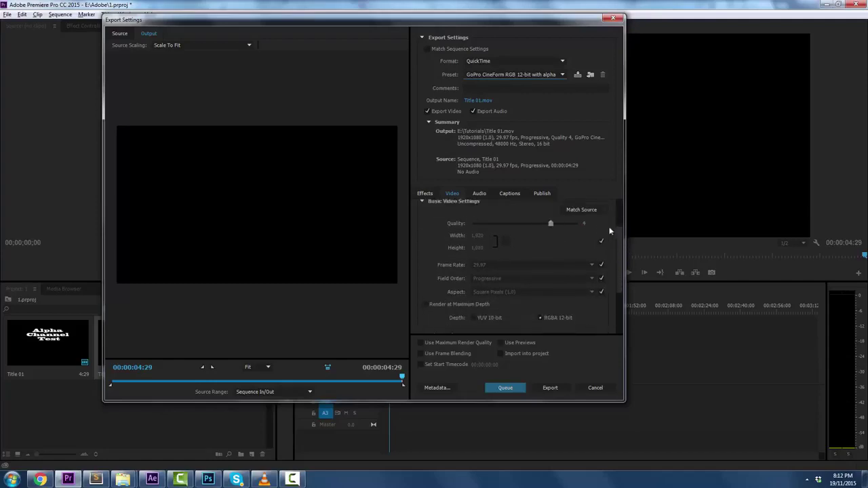
{"action": "left_click_drag", "start_coordinate": [620, 235], "coordinate": [629, 273]}
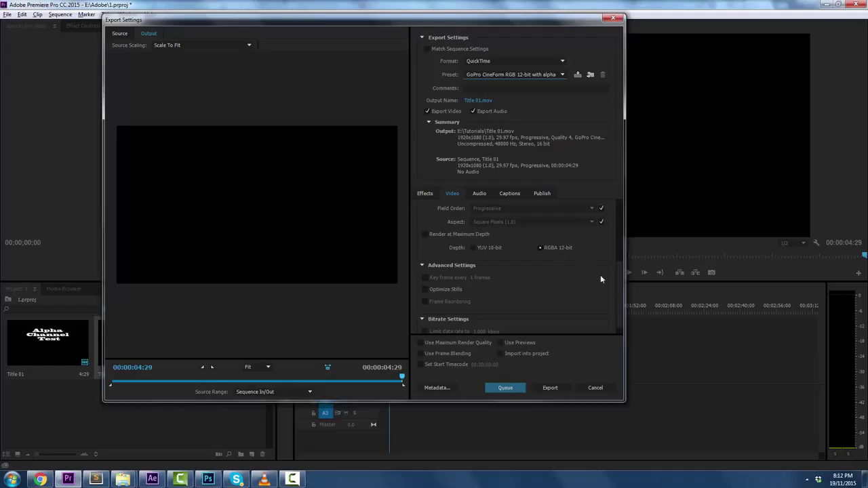
{"action": "left_click_drag", "start_coordinate": [620, 294], "coordinate": [610, 177]}
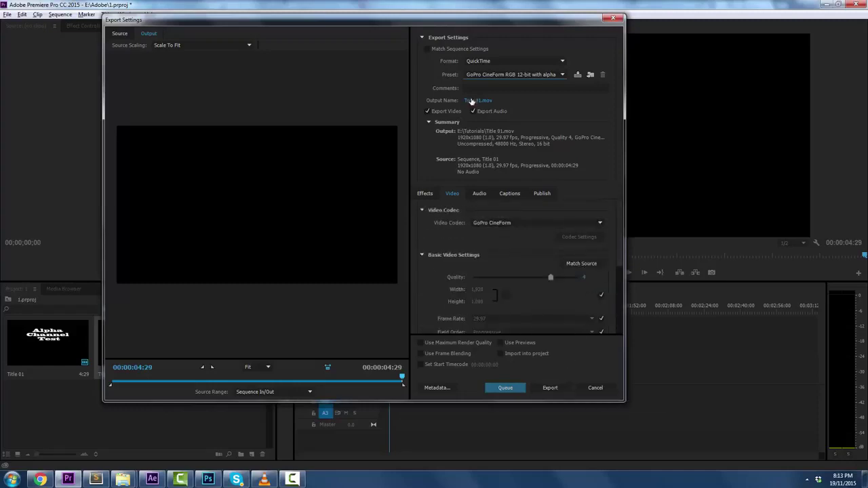
Rename the output to Test1.mov in E:\Tutorials and export it
{"action": "left_click", "coordinate": [471, 100]}
{"action": "type", "text": "Te"}
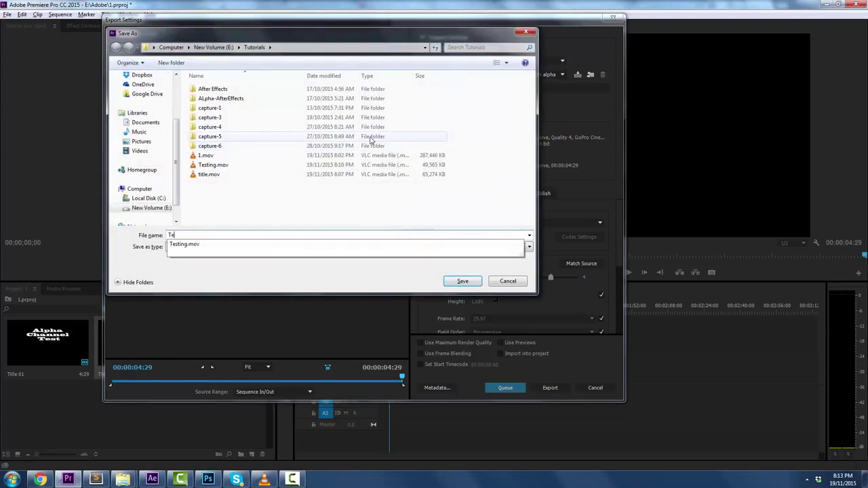
{"action": "type", "text": "st1"}
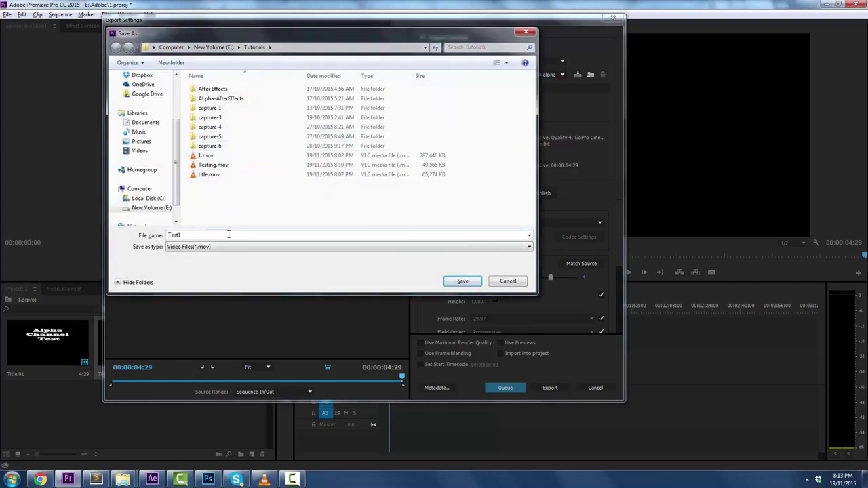
{"action": "left_click", "coordinate": [463, 281]}
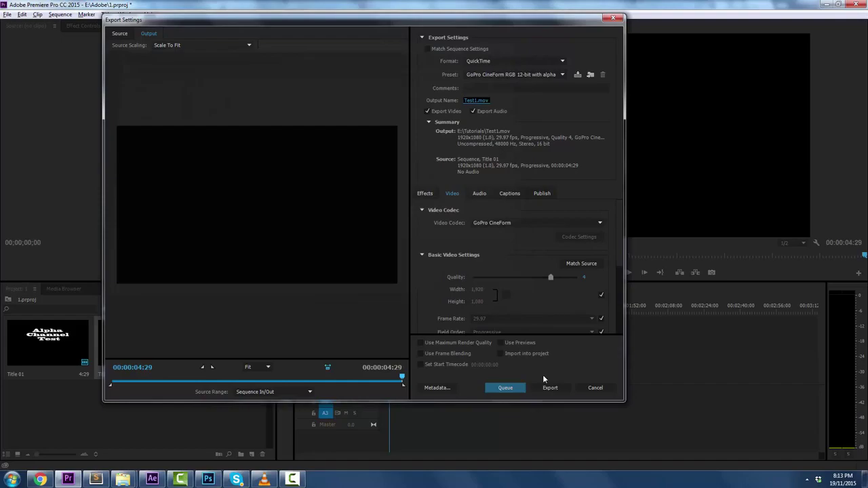
{"action": "left_click", "coordinate": [550, 387]}
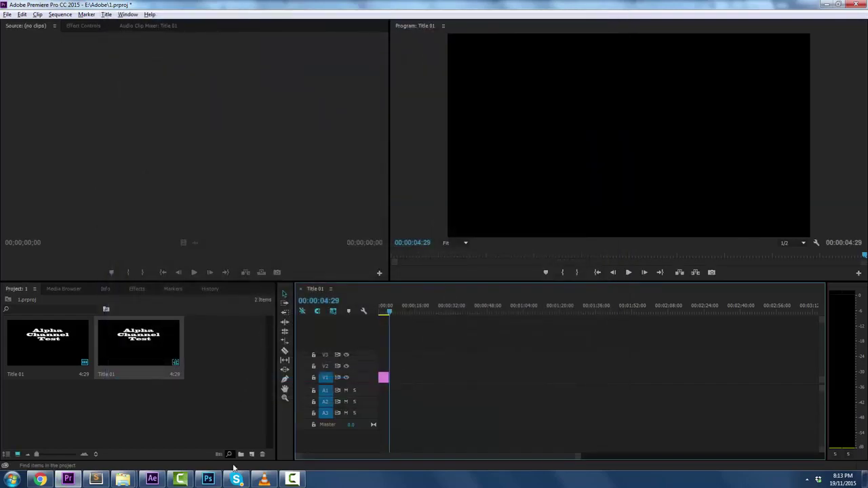
Drag Test1.mov from the Tutorials Explorer window into the Project panel
{"action": "mouse_move", "coordinate": [124, 479]}
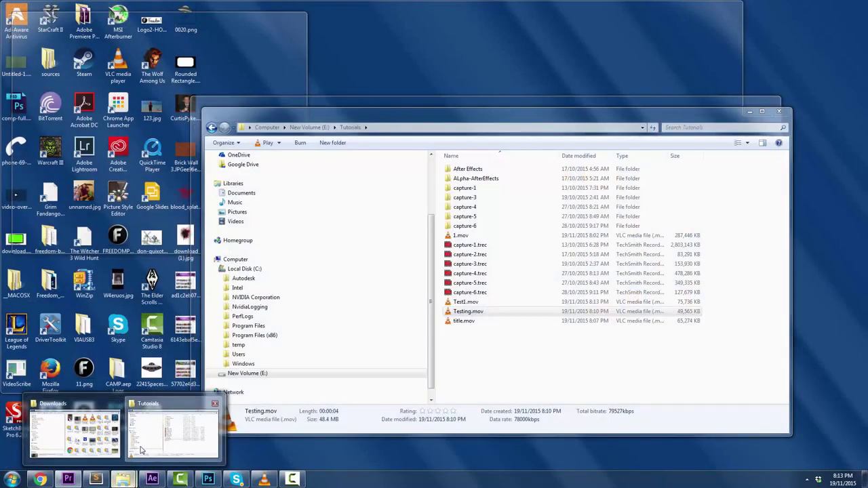
{"action": "left_click", "coordinate": [141, 450]}
{"action": "left_click", "coordinate": [478, 303]}
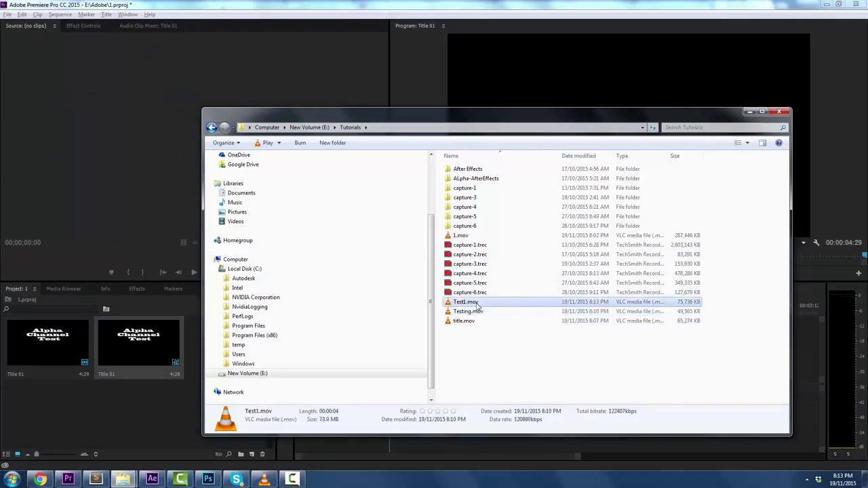
{"action": "left_click_drag", "start_coordinate": [476, 303], "coordinate": [180, 404]}
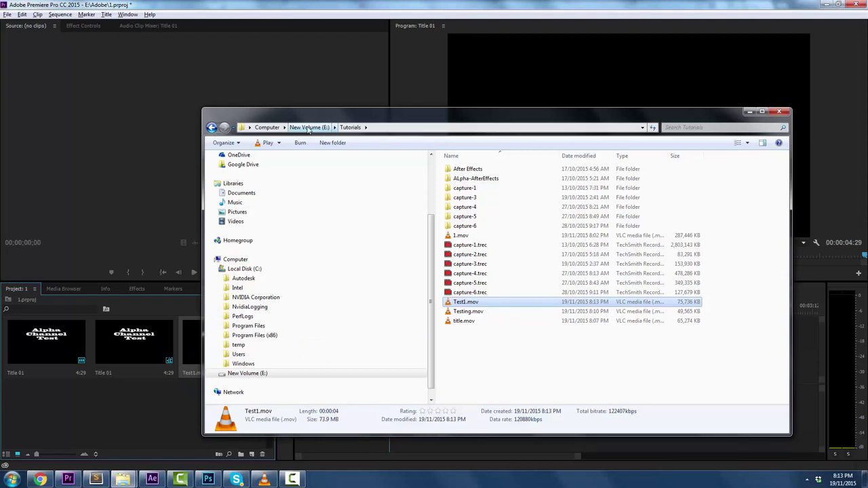
Import the pan-across-vegas-skyscrapers clip from E:\Downloads into the project
{"action": "left_click", "coordinate": [310, 128]}
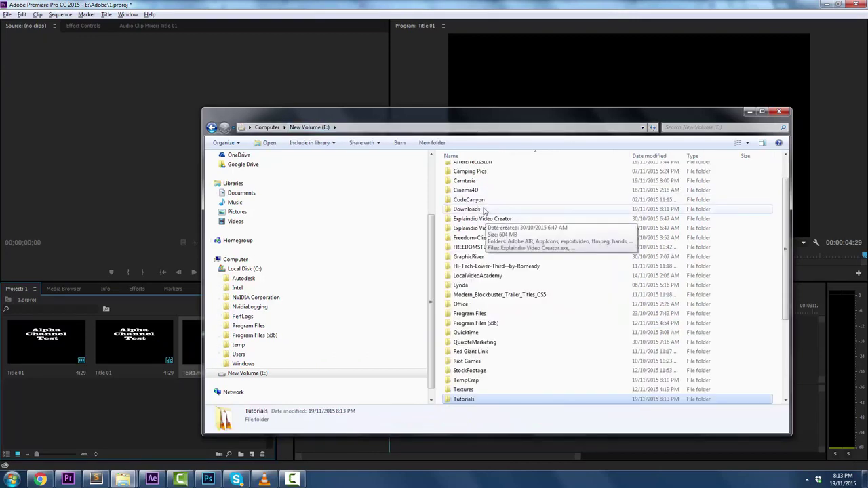
{"action": "double_click", "coordinate": [482, 212]}
{"action": "scroll", "coordinate": [611, 288], "scroll_direction": "down", "scroll_amount": 10}
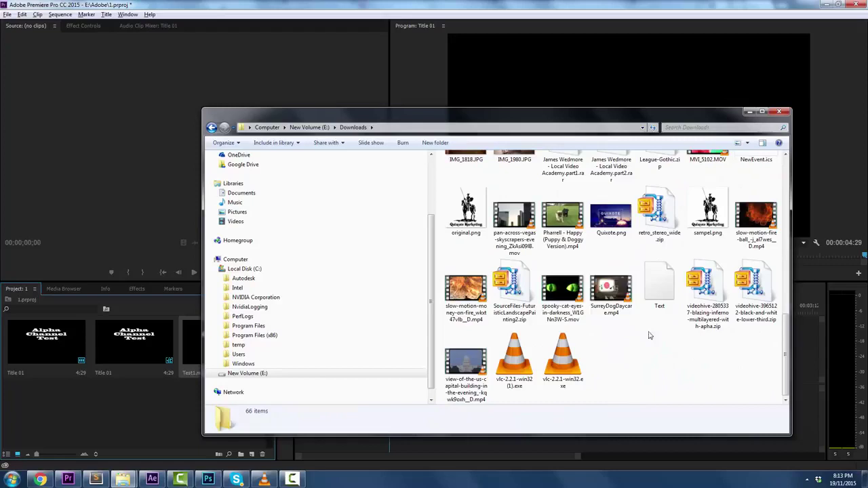
{"action": "left_click_drag", "start_coordinate": [514, 215], "coordinate": [136, 411]}
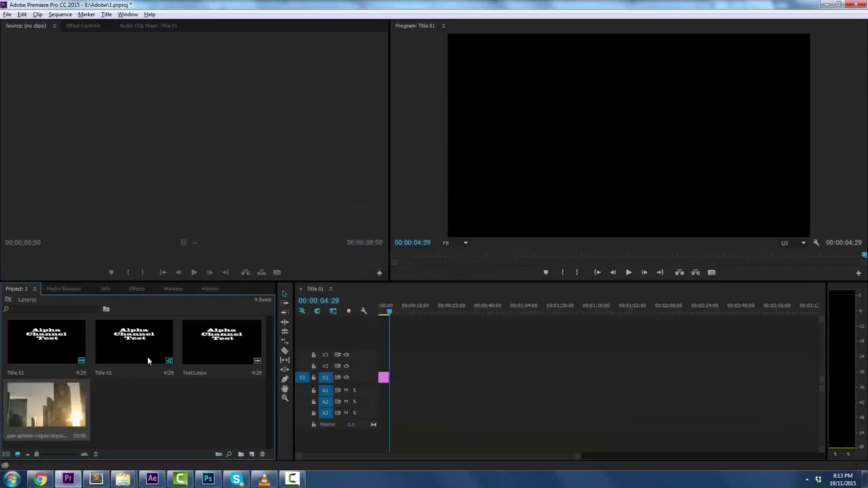
Create a new sequence from the vegas skyscrapers clip
{"action": "left_click_drag", "start_coordinate": [373, 349], "coordinate": [453, 422]}
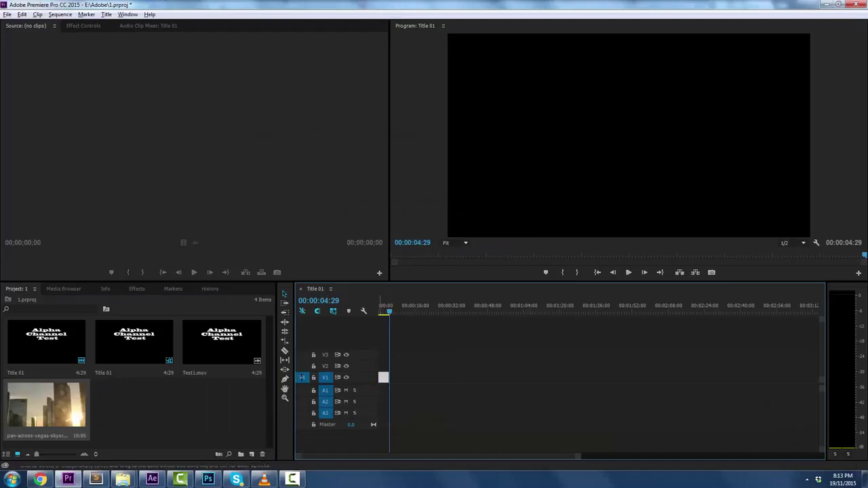
{"action": "right_click", "coordinate": [56, 405]}
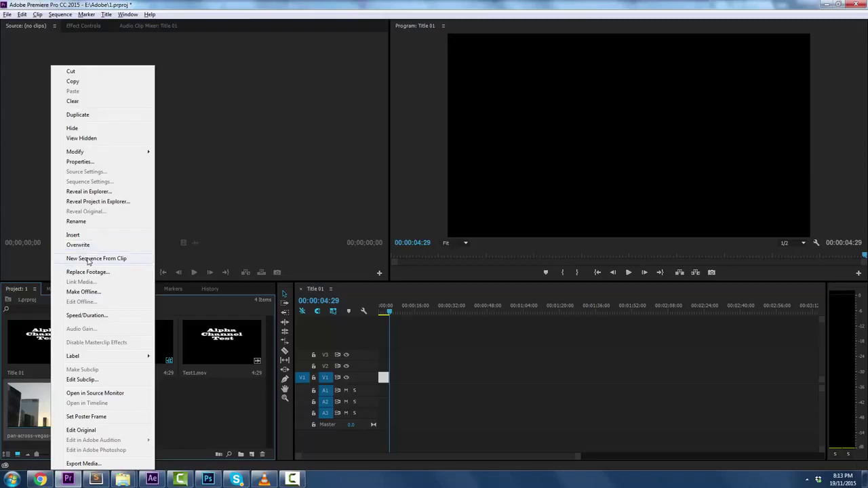
{"action": "left_click", "coordinate": [88, 260]}
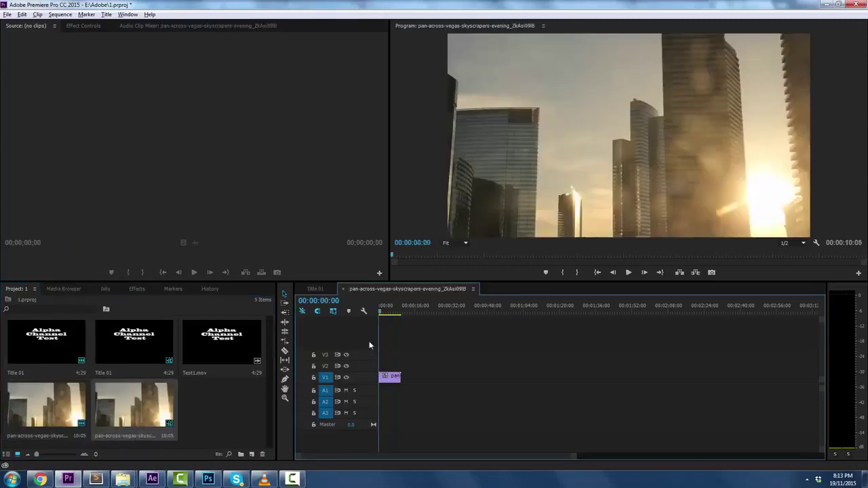
Place Test1.mov on V2 above the skyline and play back the overlay
{"action": "left_click", "coordinate": [243, 402]}
{"action": "left_click", "coordinate": [204, 339]}
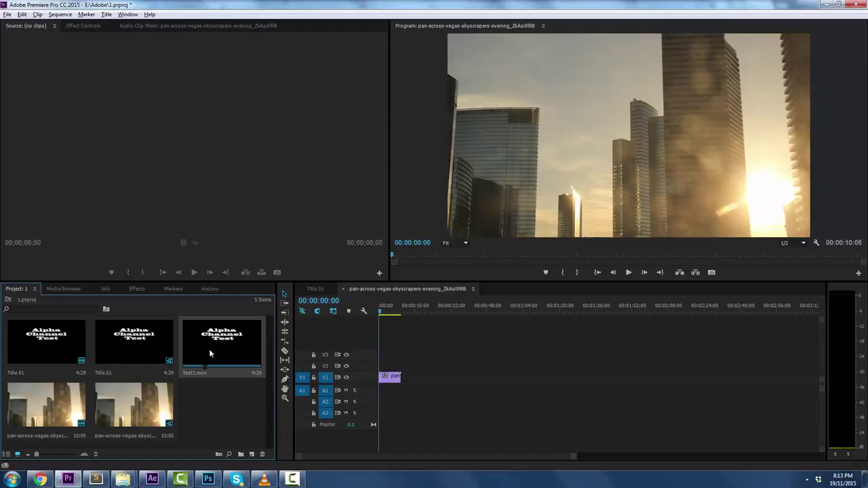
{"action": "left_click_drag", "start_coordinate": [191, 335], "coordinate": [383, 366]}
{"action": "key", "text": "space"}
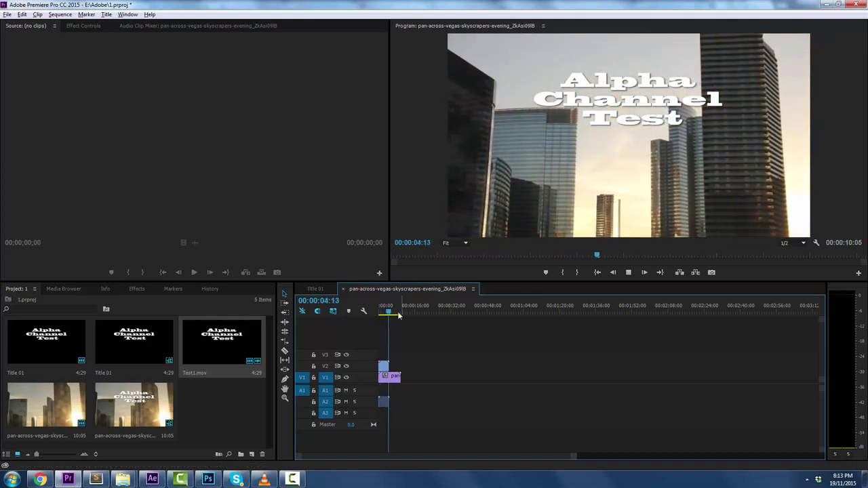
{"action": "left_click", "coordinate": [297, 478]}
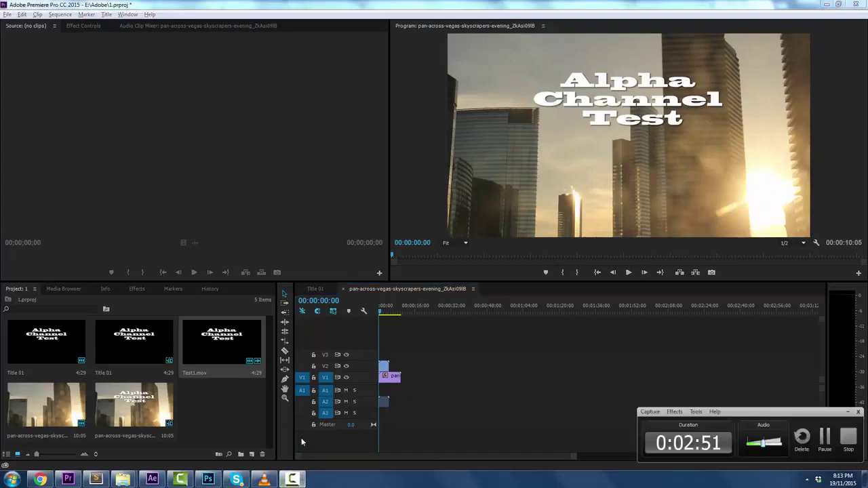